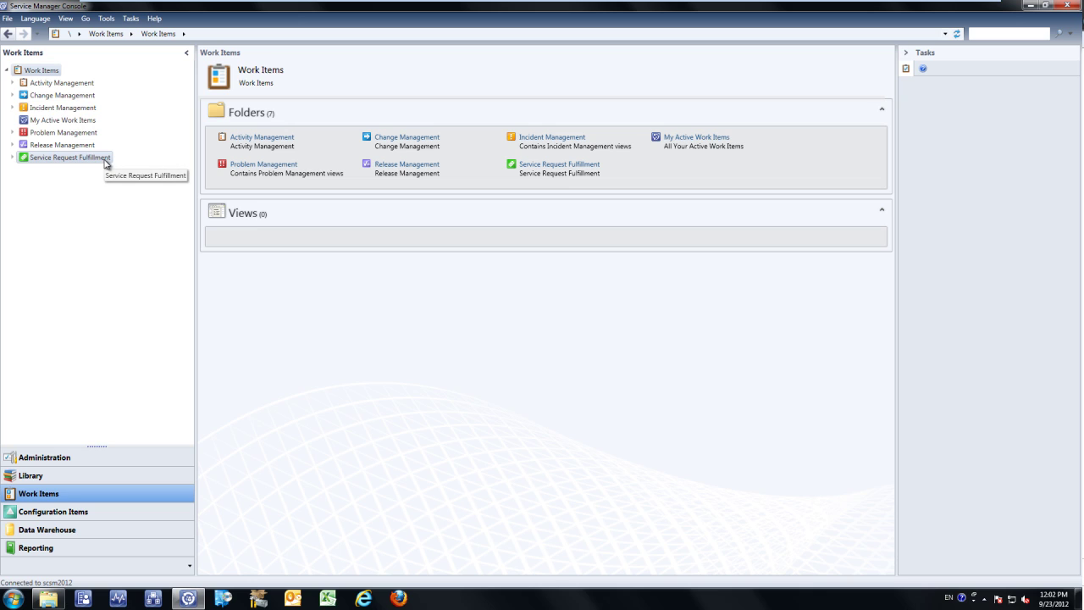
# Step: Browse the Service Request Fulfillment views, viewing the service requests Assigned To Me
pyautogui.click(12, 158)
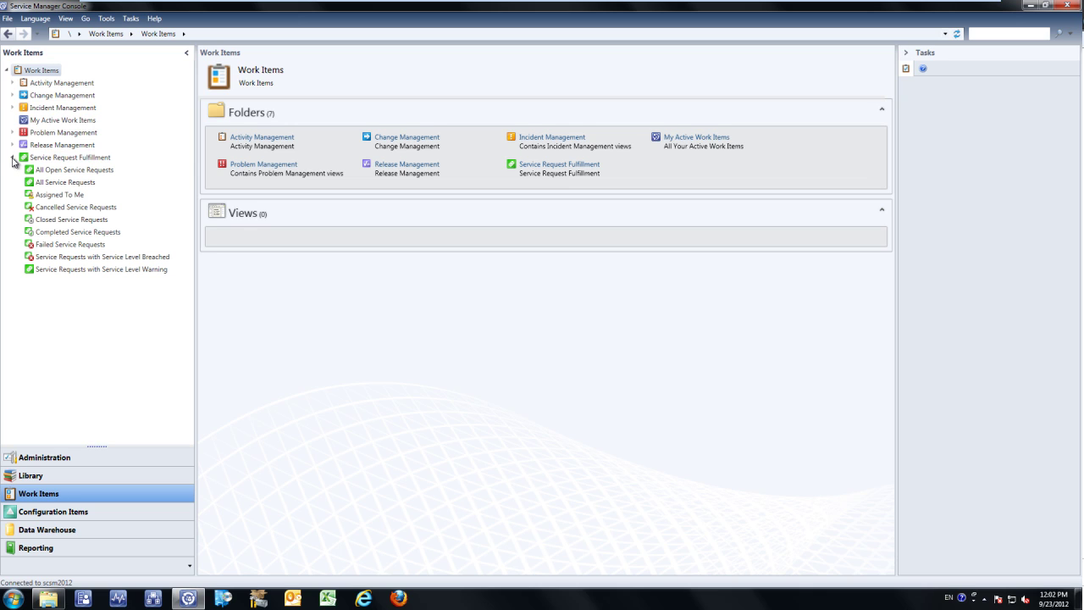
pyautogui.click(81, 197)
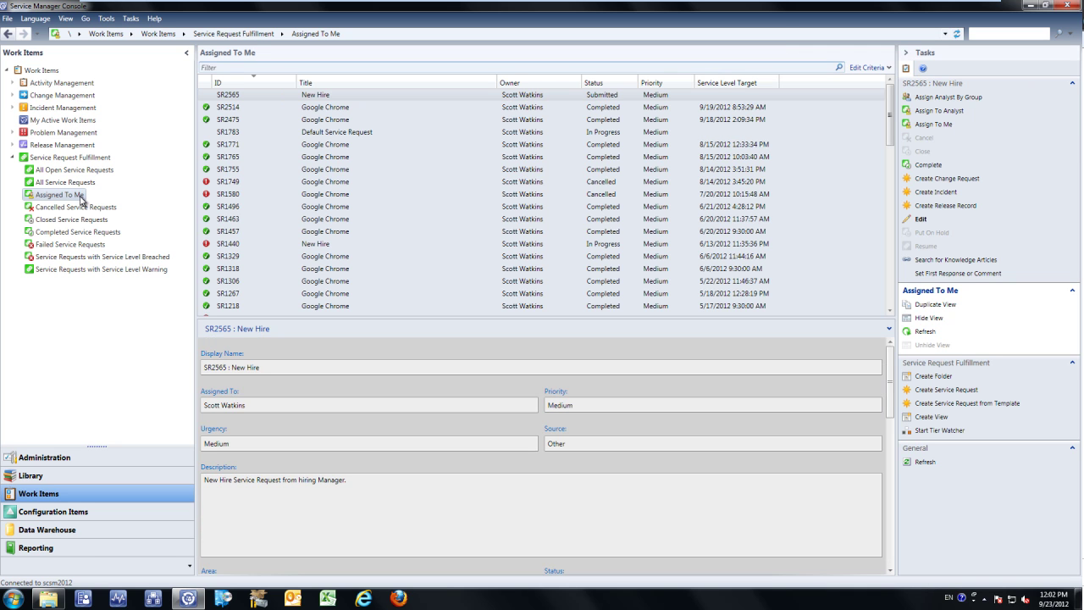
pyautogui.click(14, 159)
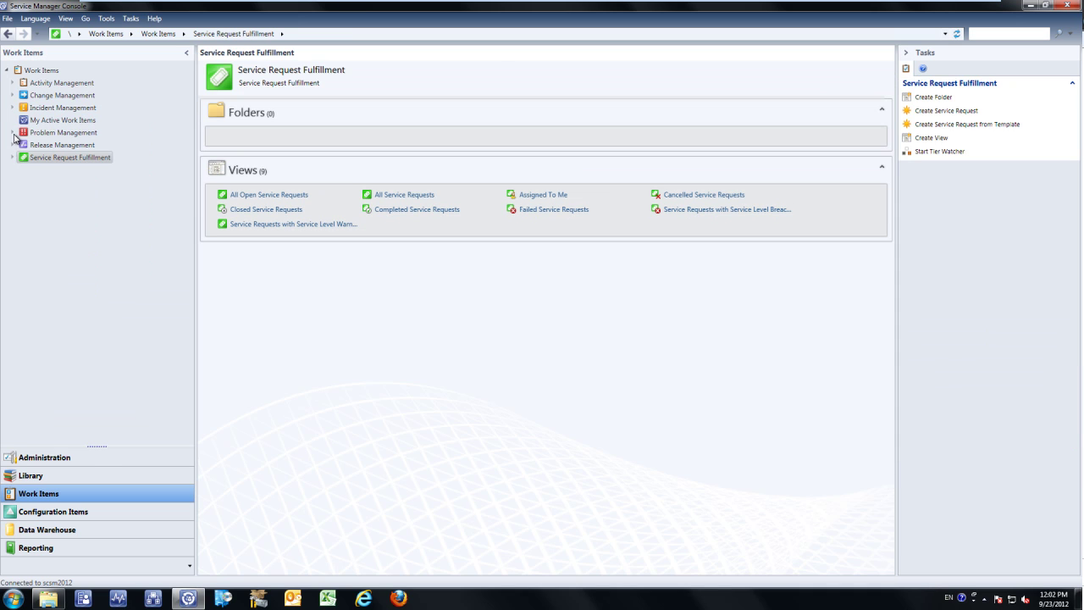
# Step: View My Problems, return to the Problem Management overview, and expand Incident Management
pyautogui.click(13, 133)
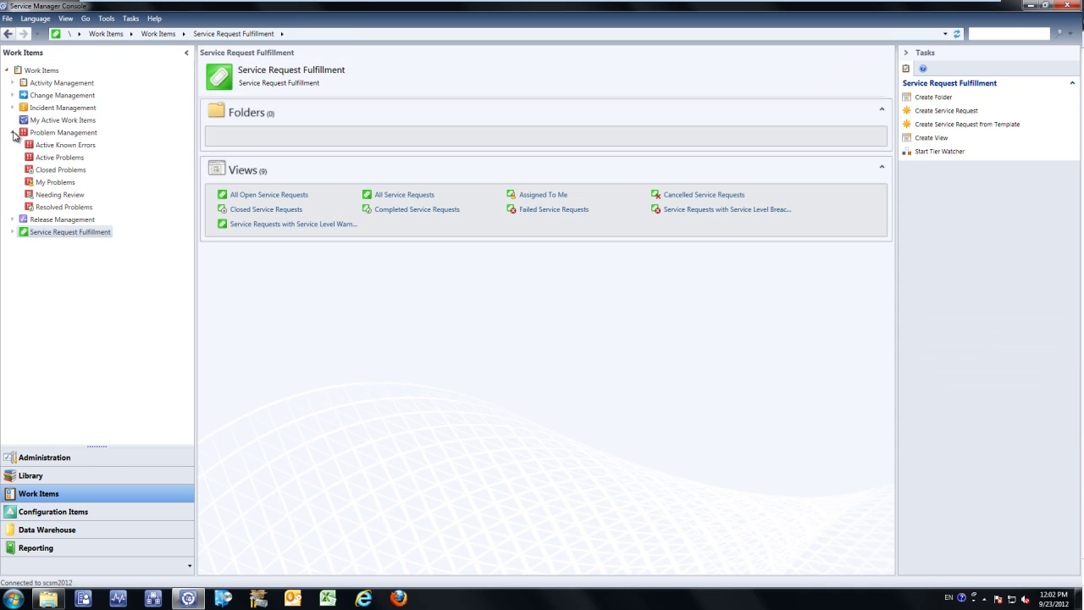
pyautogui.click(55, 182)
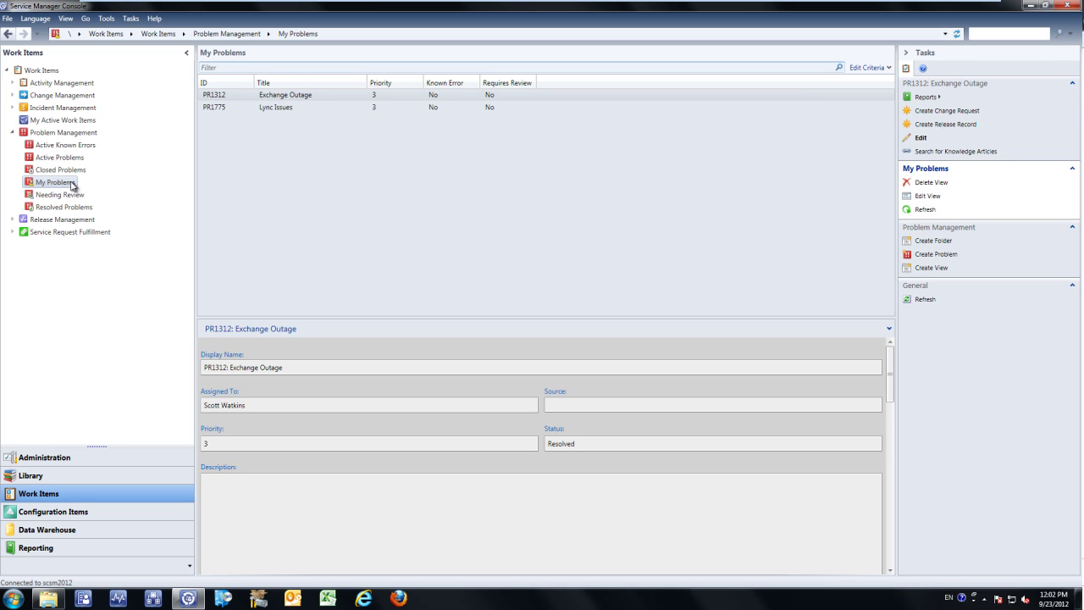
pyautogui.click(12, 133)
pyautogui.click(13, 109)
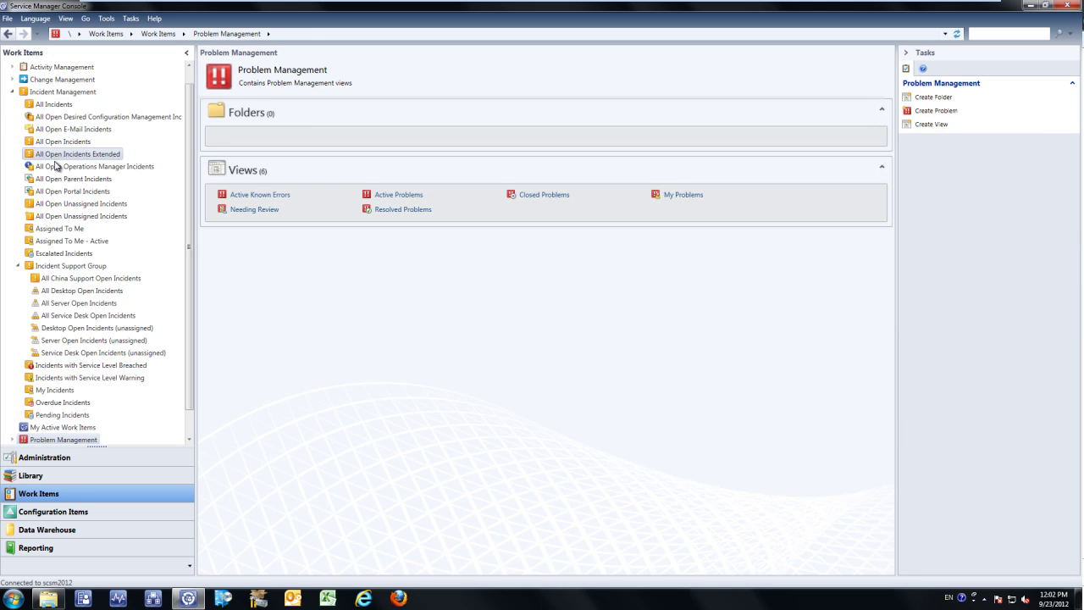
# Step: View the Incidents Assigned To Me and All Service Desk Open Incidents lists
pyautogui.click(76, 227)
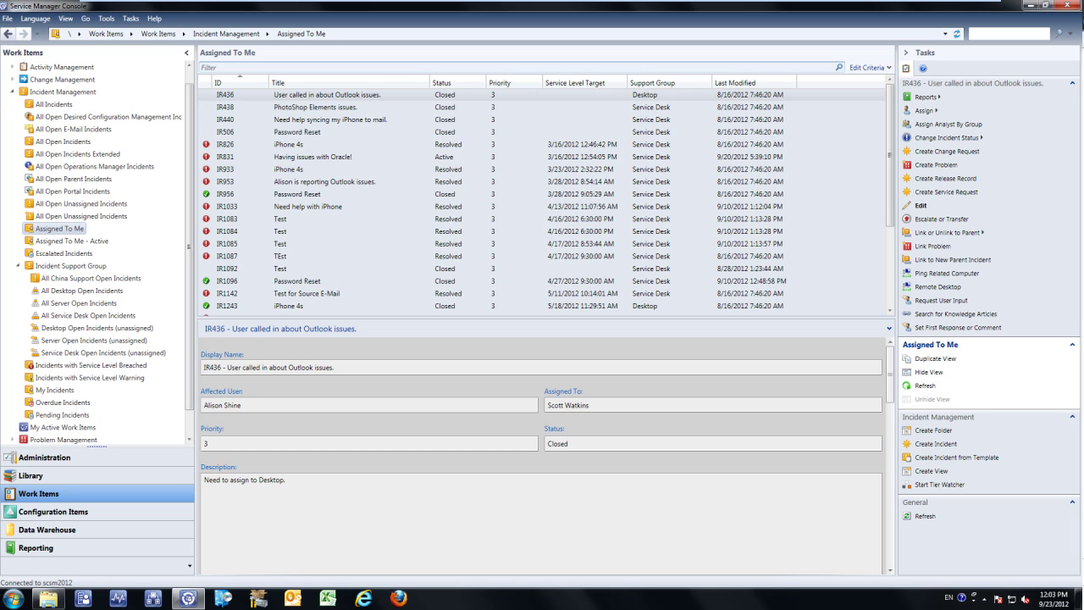
pyautogui.click(88, 316)
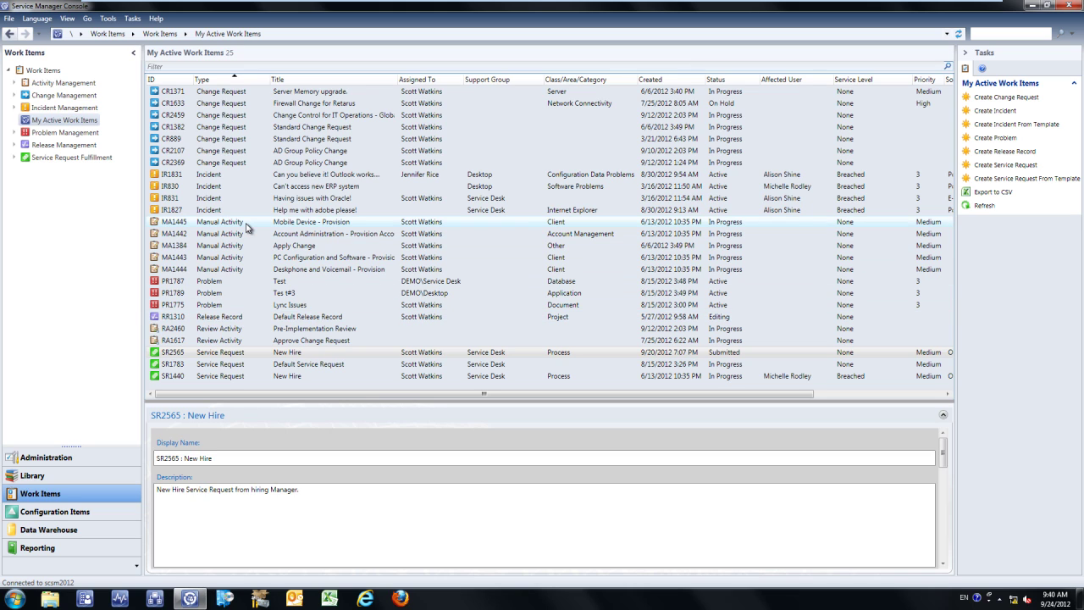
# Step: Preview incident IR1831, 'Working with Outlook 2003', below the work item list
pyautogui.click(246, 175)
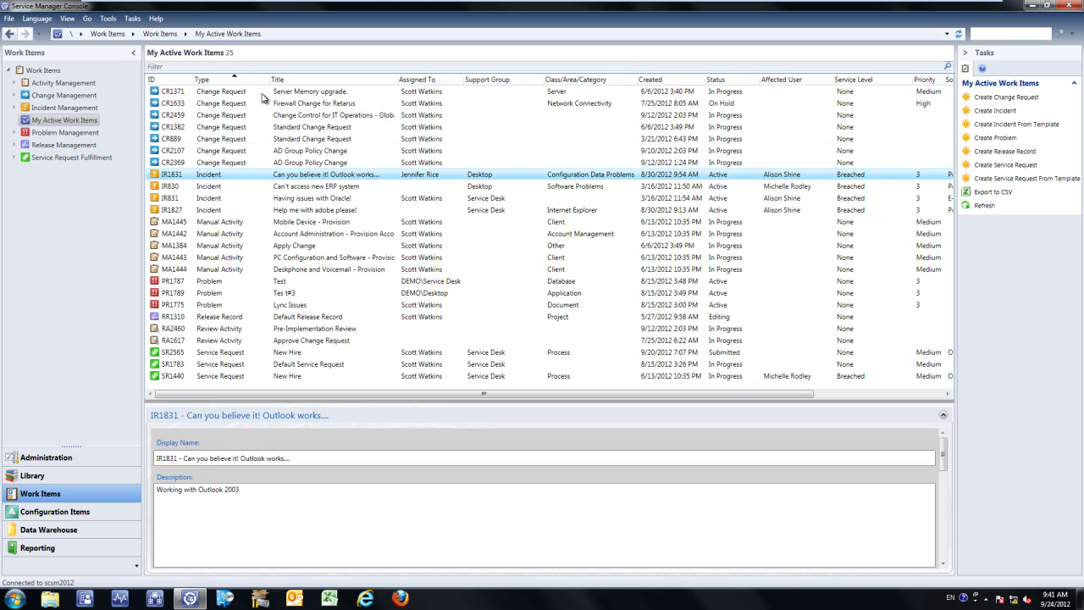
# Step: Filter the work items for 'alison', then clear the filter to list all 25 items
pyautogui.click(161, 67)
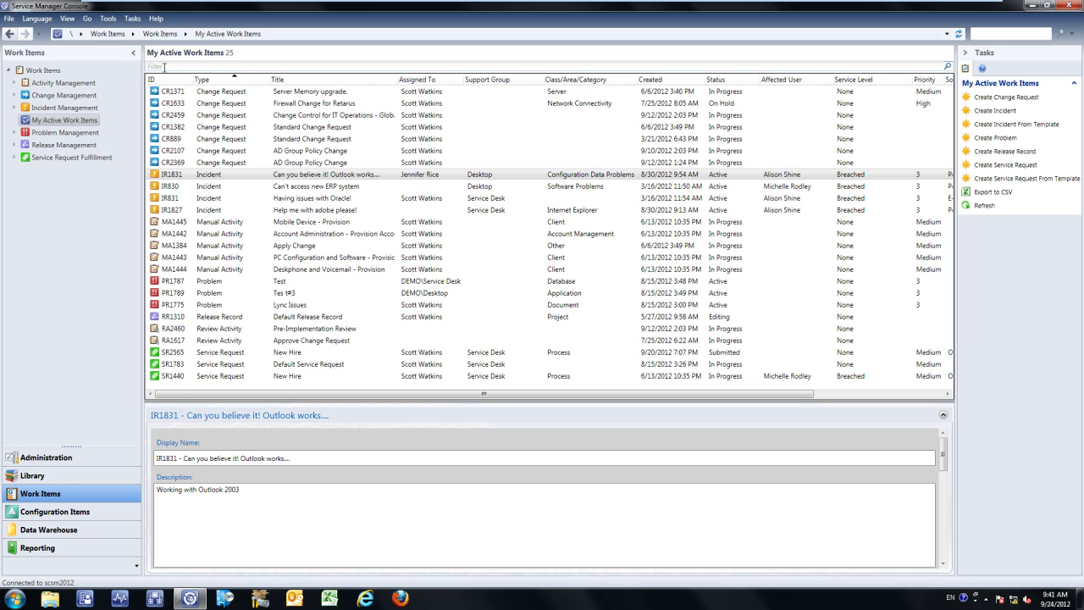
pyautogui.write('alison')
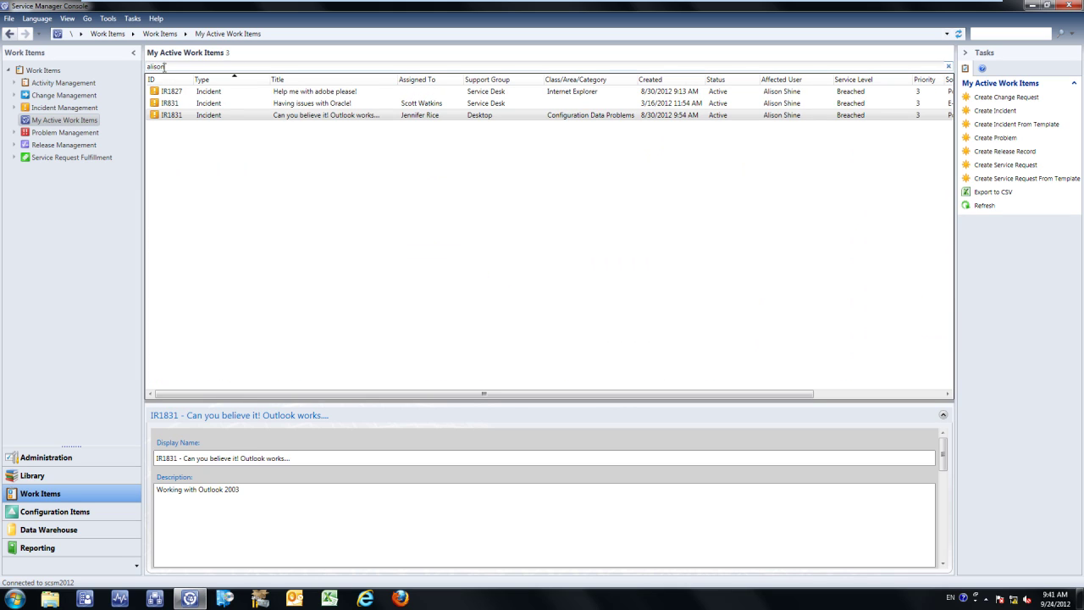
pyautogui.doubleClick(164, 66)
pyautogui.press('BackSpace')
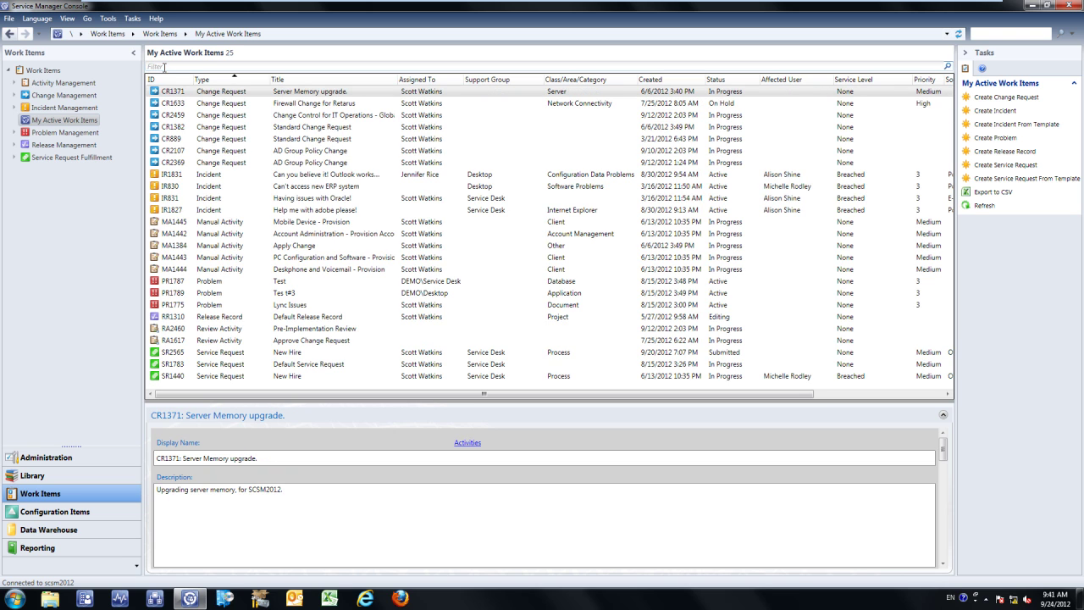
# Step: Move the Title, Class/Area/Category and Created columns, and sort the list by Title
pyautogui.moveTo(296, 80); pyautogui.dragTo(509, 80)
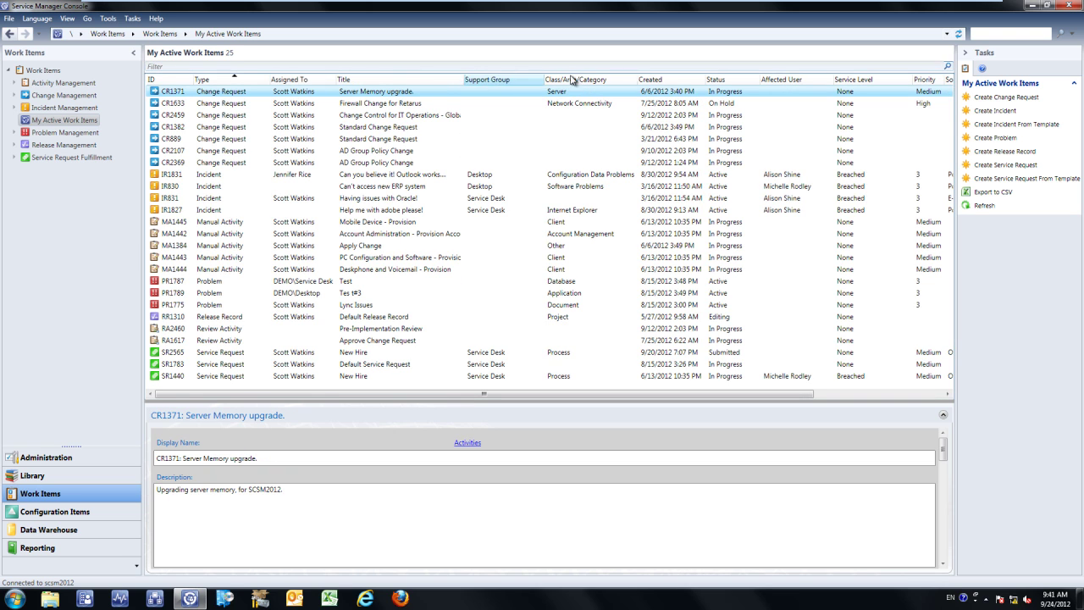
pyautogui.moveTo(574, 82); pyautogui.dragTo(474, 80)
pyautogui.moveTo(660, 80); pyautogui.dragTo(597, 87)
pyautogui.click(593, 81)
pyautogui.click(584, 80)
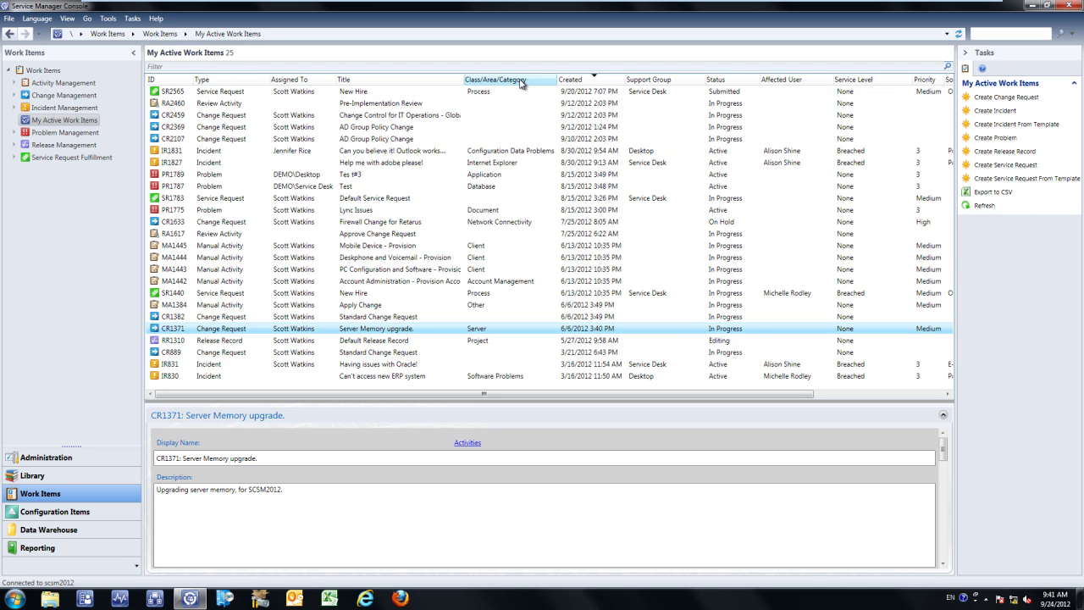
pyautogui.click(500, 79)
pyautogui.click(434, 81)
pyautogui.click(433, 82)
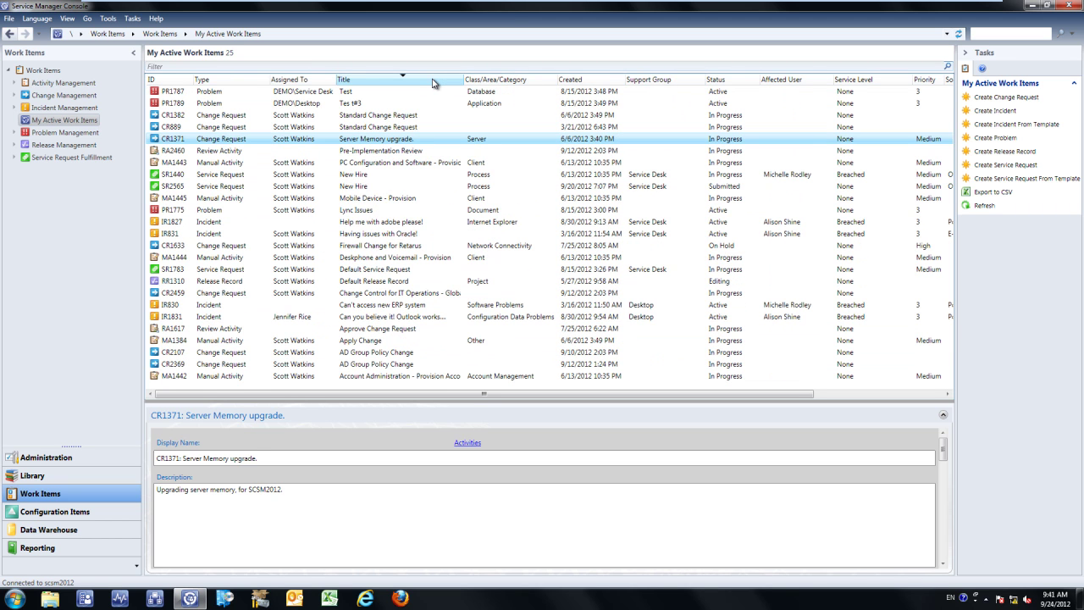
# Step: Group the work items by Type and sort the groups alphabetically, Change Request first
pyautogui.rightClick(247, 80)
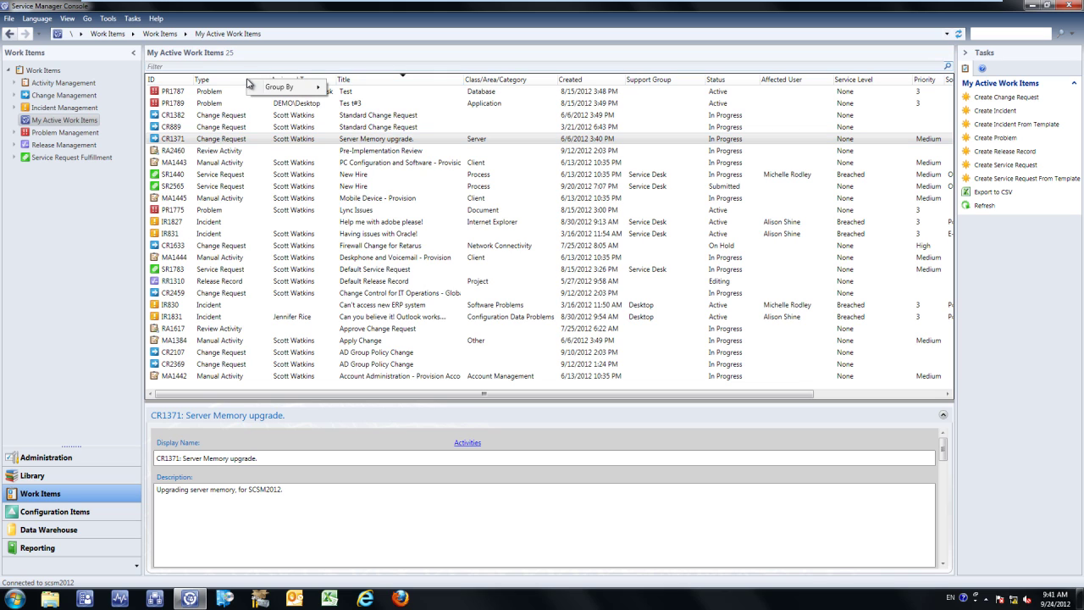
pyautogui.moveTo(284, 90)
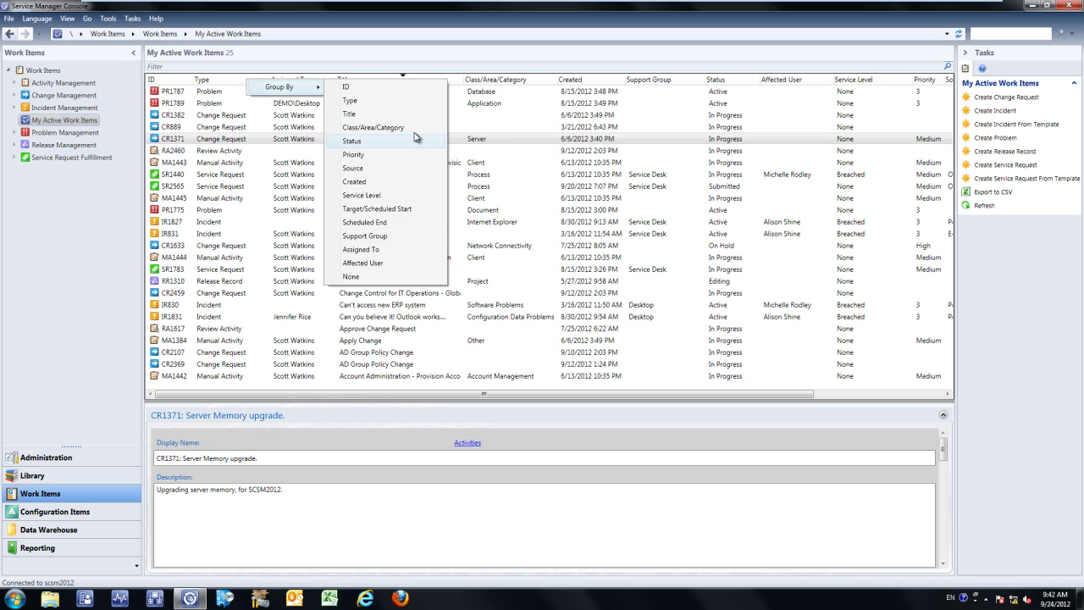
pyautogui.click(425, 103)
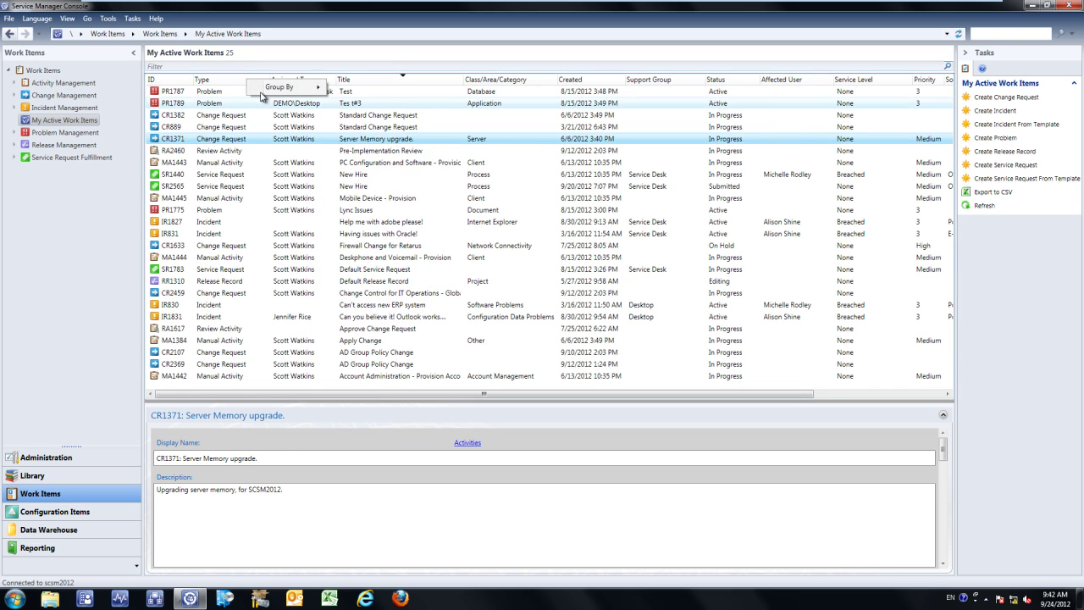
pyautogui.click(251, 80)
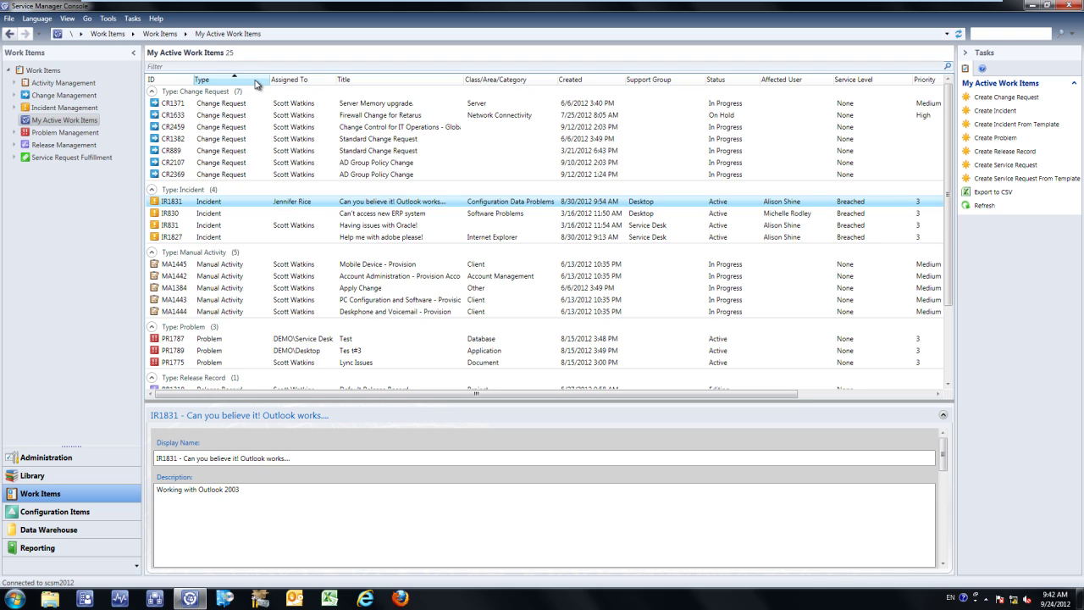
pyautogui.rightClick(248, 203)
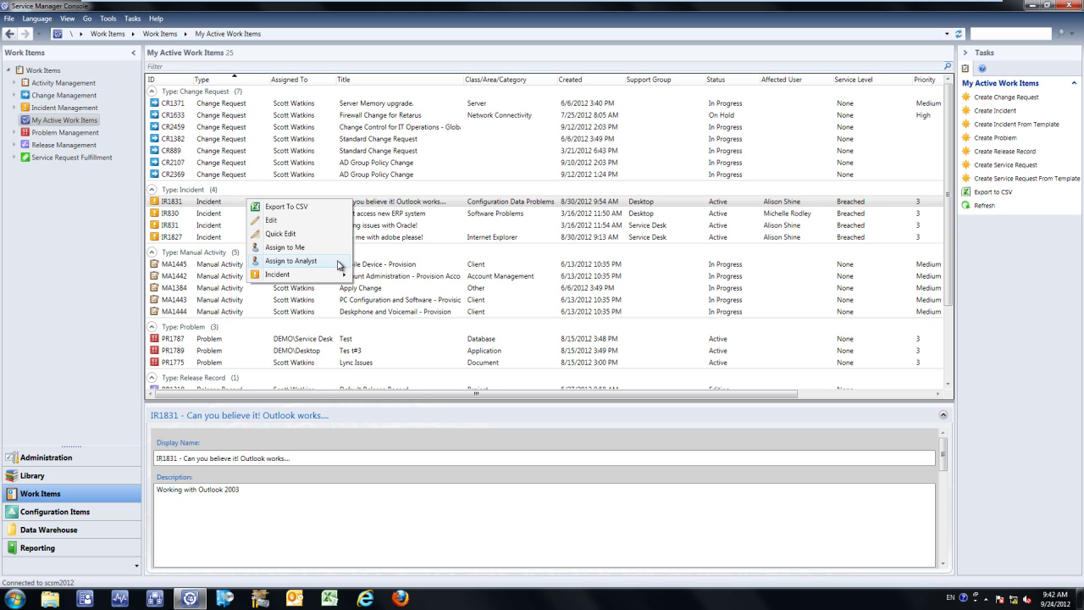
pyautogui.moveTo(341, 274)
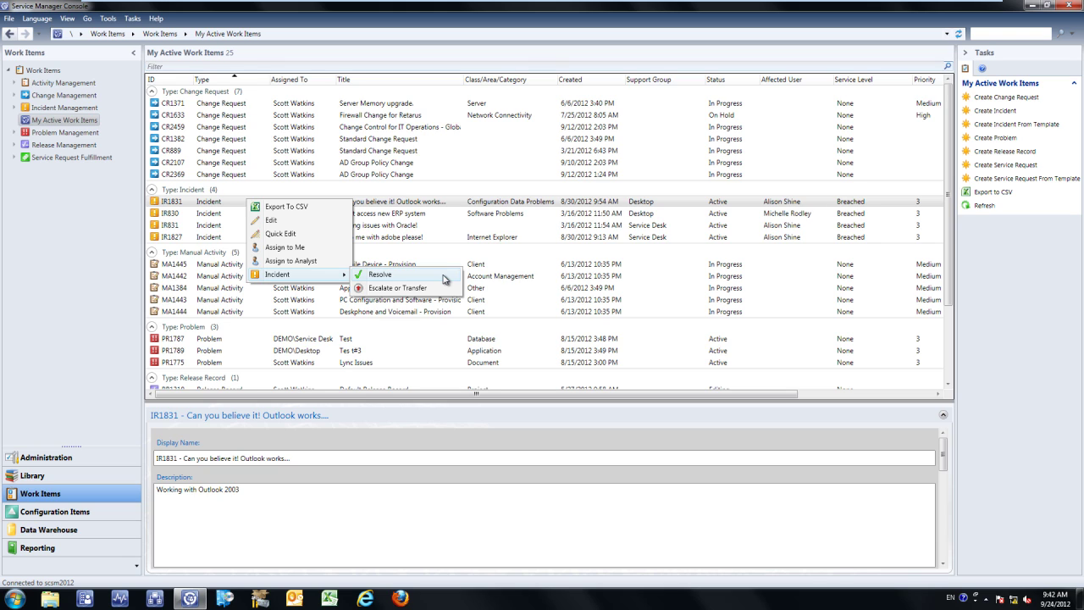
pyautogui.rightClick(226, 265)
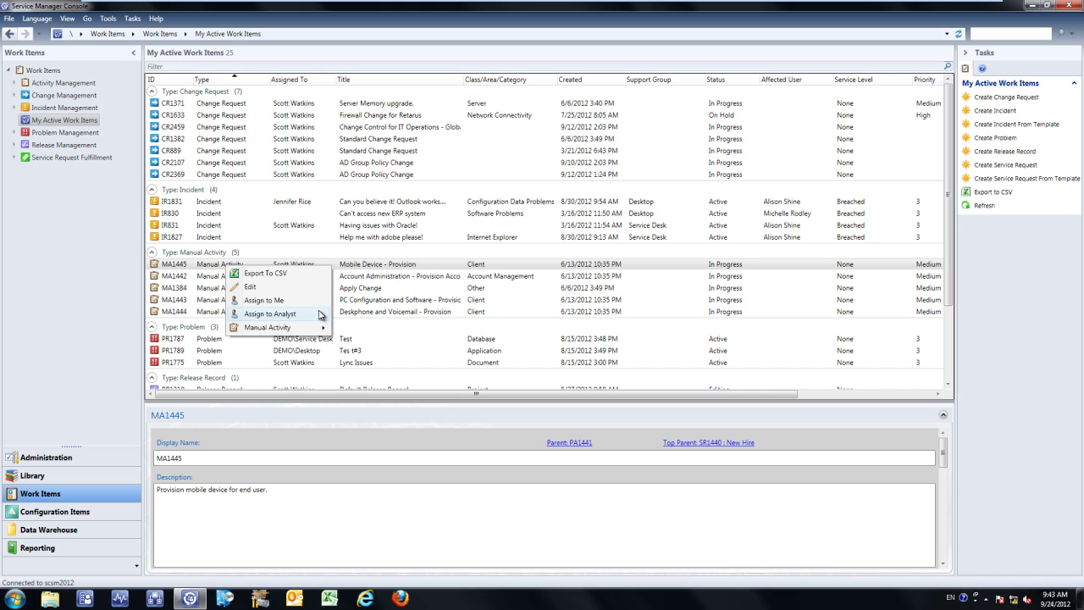
pyautogui.moveTo(319, 328)
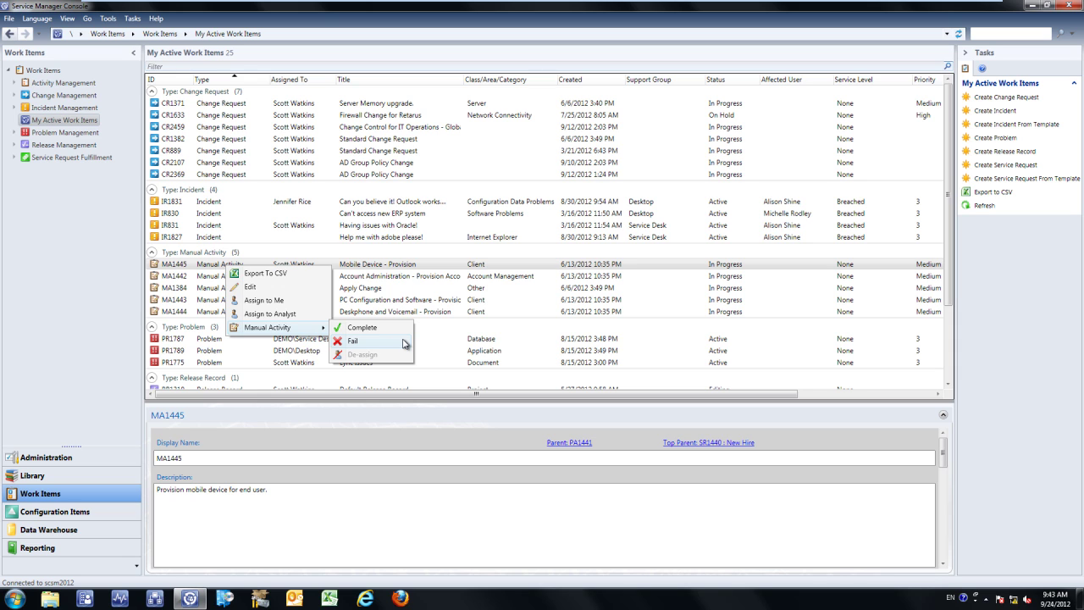
pyautogui.click(948, 269)
pyautogui.moveTo(949, 269); pyautogui.dragTo(952, 369)
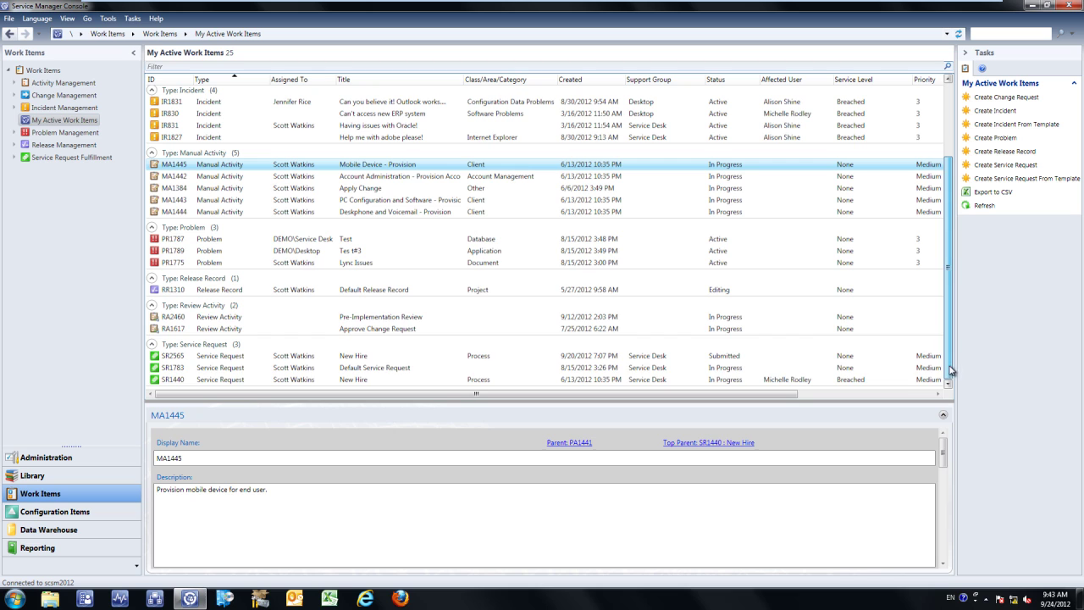
# Step: Approve review activity RA2460 for the first reviewer, then preview incident IR831
pyautogui.click(328, 319)
pyautogui.rightClick(328, 318)
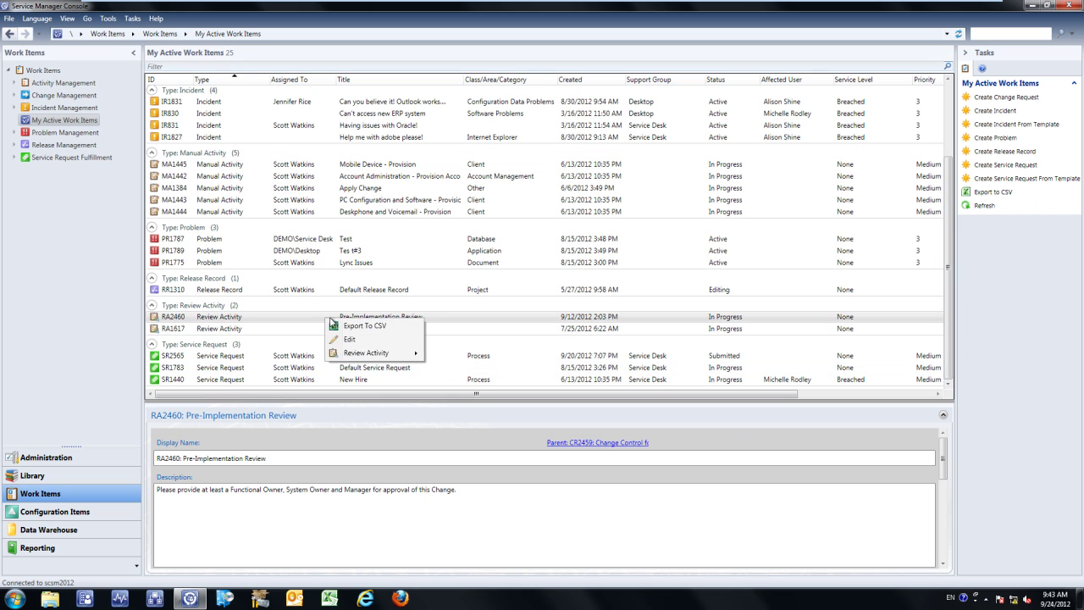
pyautogui.moveTo(408, 356)
pyautogui.moveTo(442, 357)
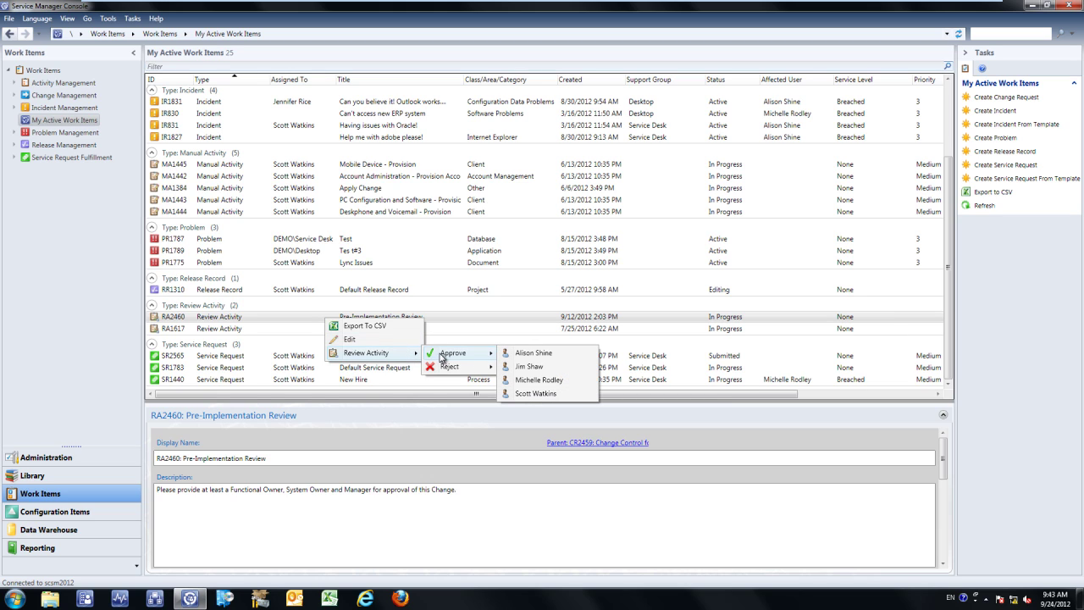
pyautogui.click(574, 352)
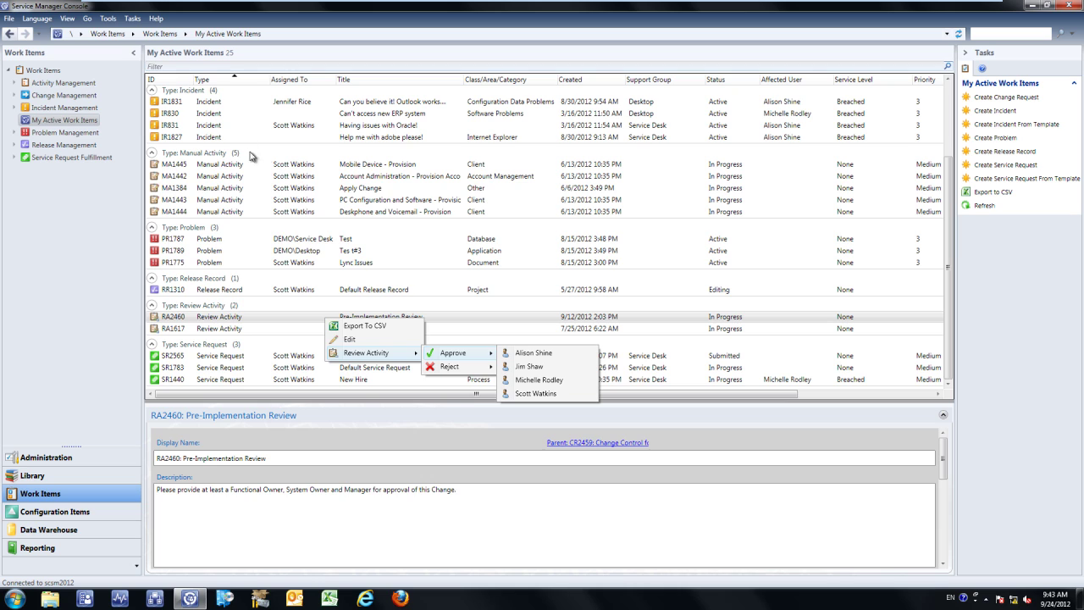
pyautogui.click(217, 125)
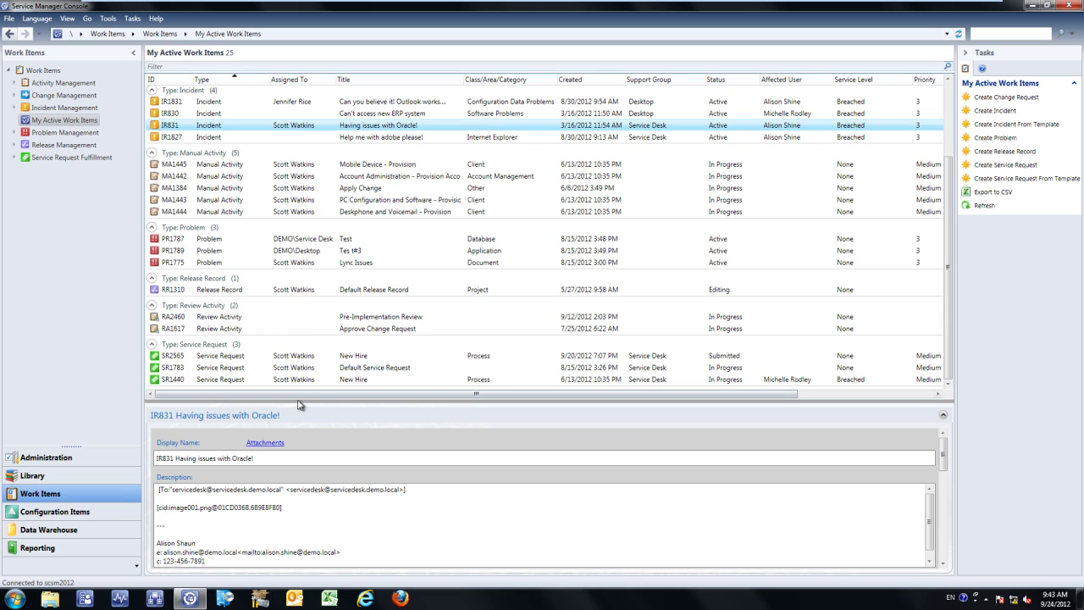
pyautogui.moveTo(299, 403); pyautogui.dragTo(321, 280)
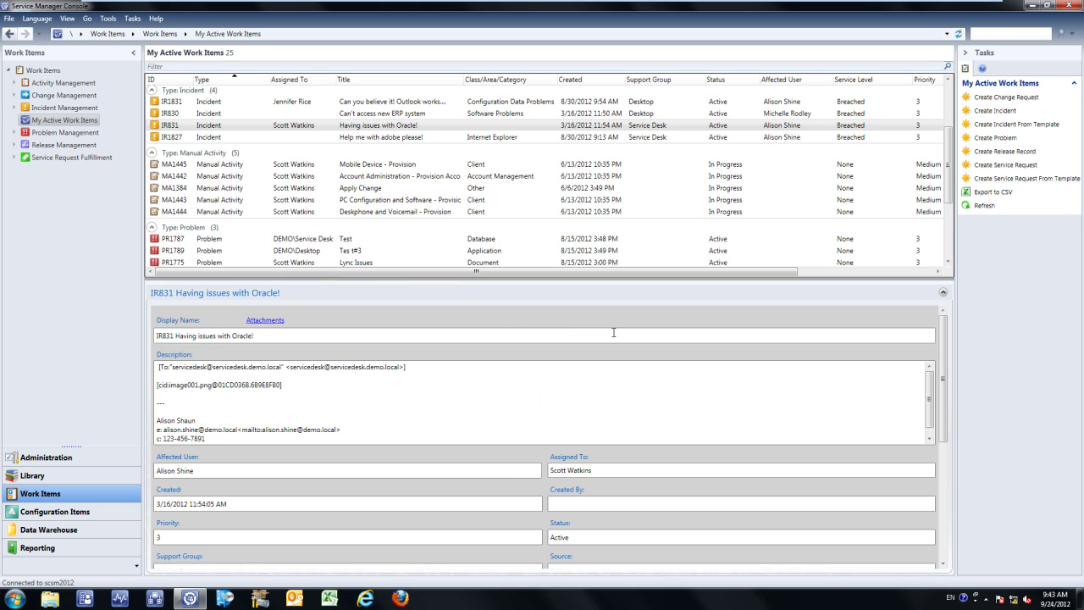
pyautogui.scroll(-1, 950, 417)
pyautogui.moveTo(945, 416); pyautogui.dragTo(943, 372)
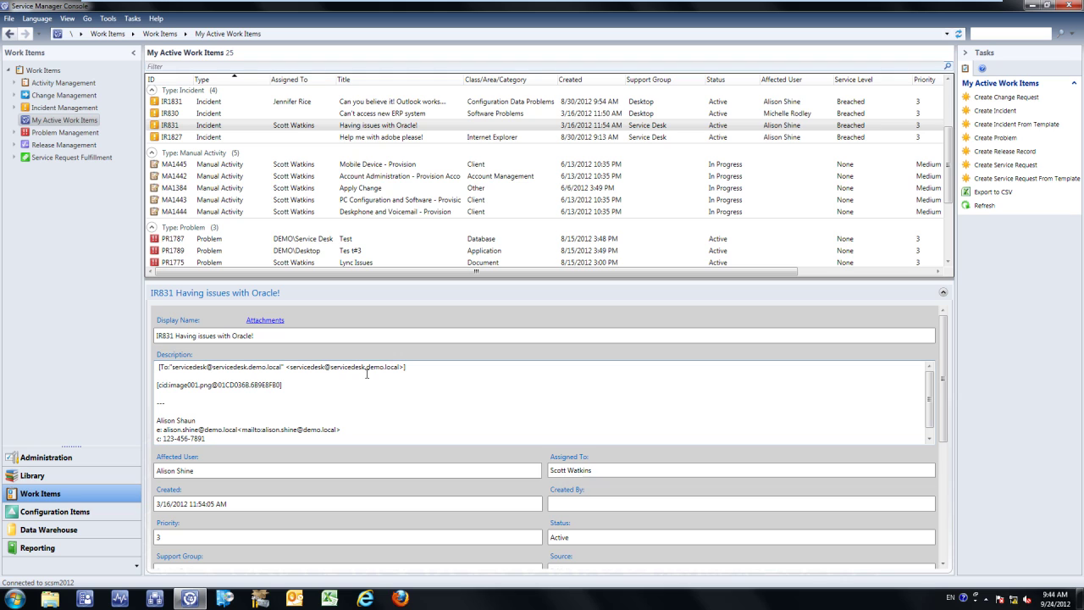
pyautogui.click(272, 322)
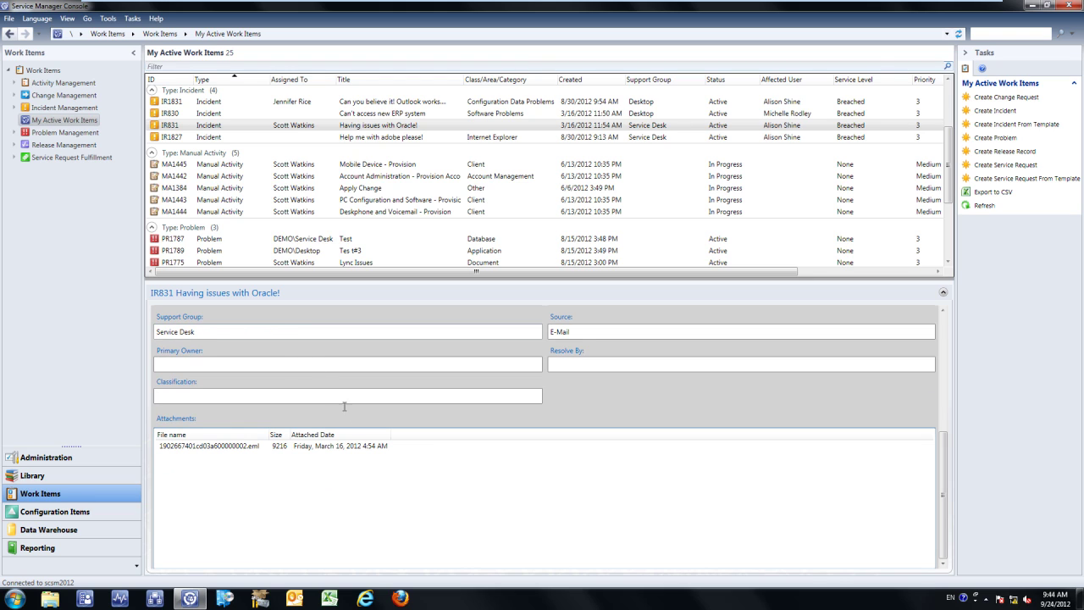
# Step: Drag Example.PNG from the Desktop onto IR831's attachments, close Explorer, and restore the splitter
pyautogui.rightClick(389, 446)
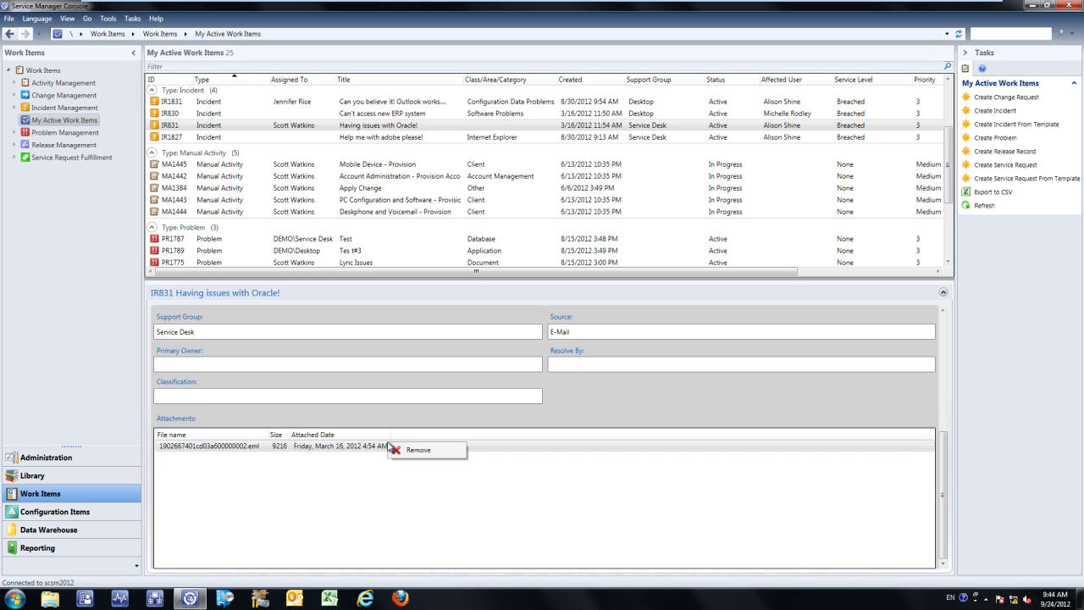
pyautogui.click(50, 597)
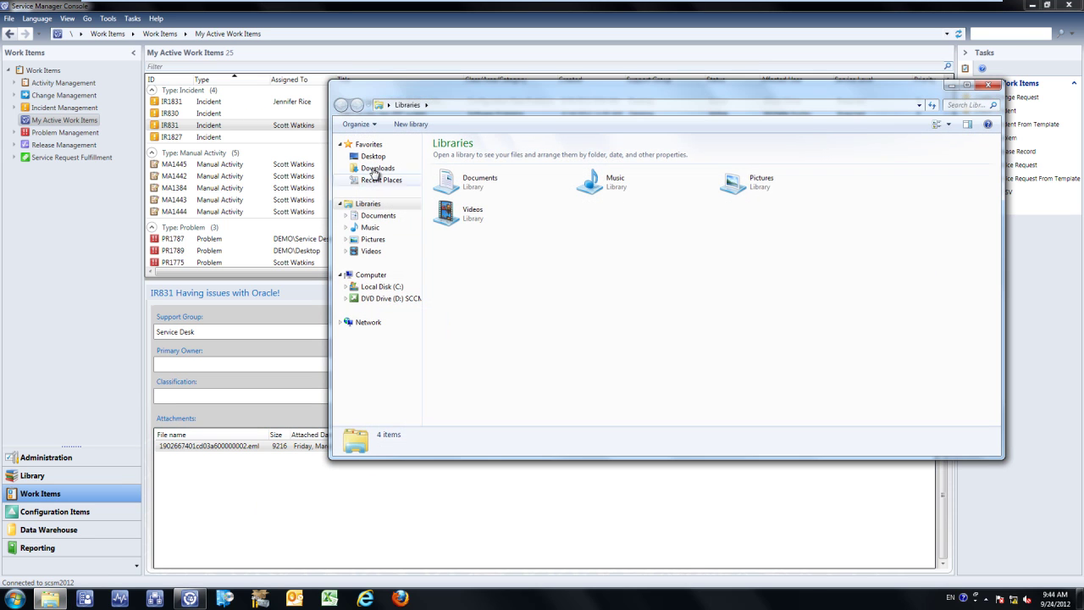
pyautogui.click(373, 158)
pyautogui.moveTo(471, 244); pyautogui.dragTo(231, 468)
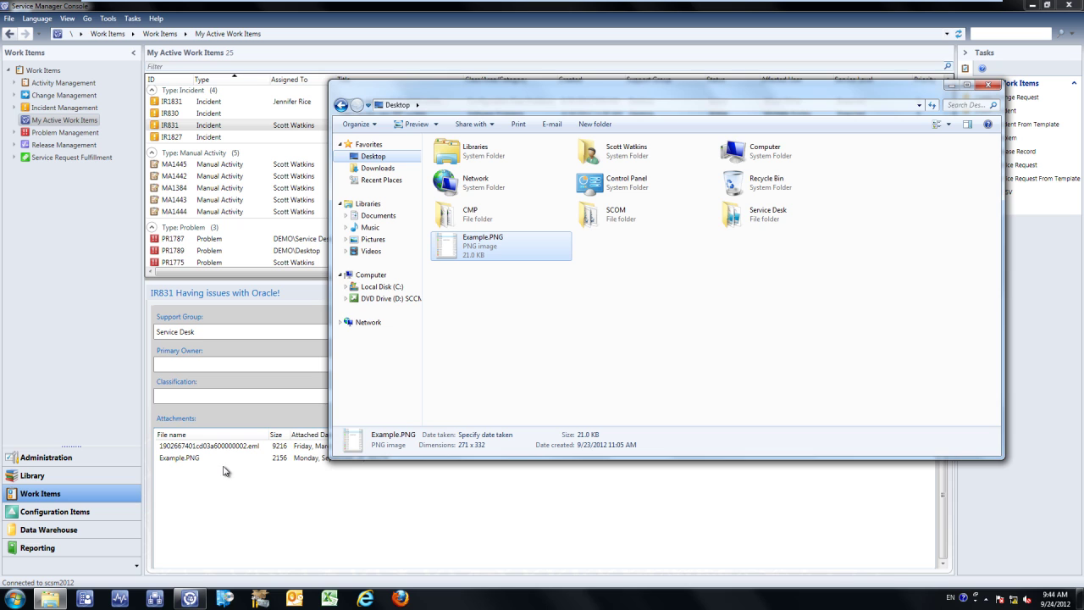
pyautogui.click(986, 89)
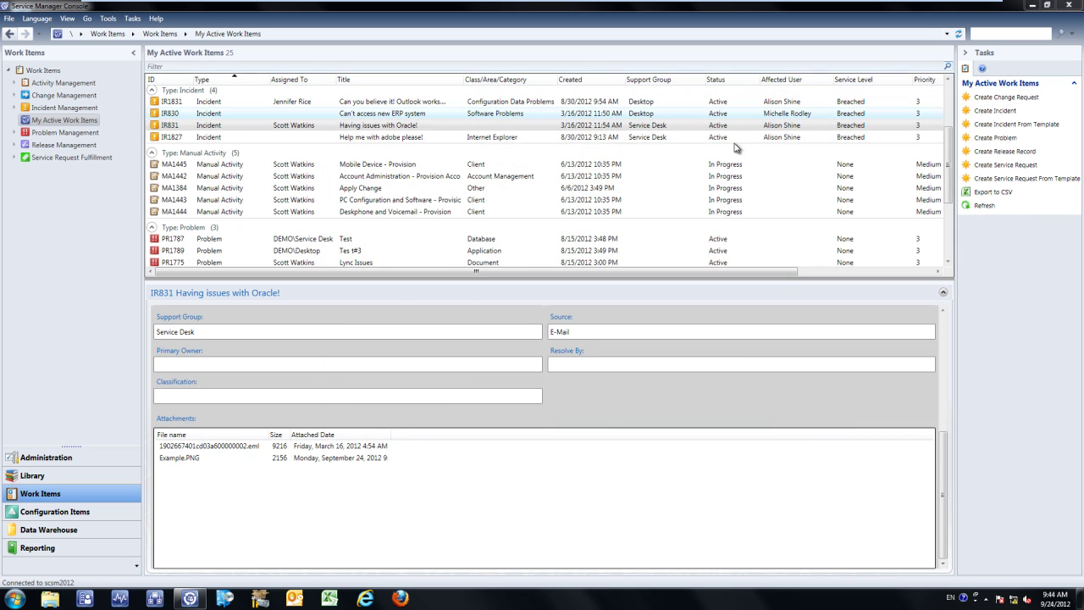
pyautogui.moveTo(446, 277); pyautogui.dragTo(453, 410)
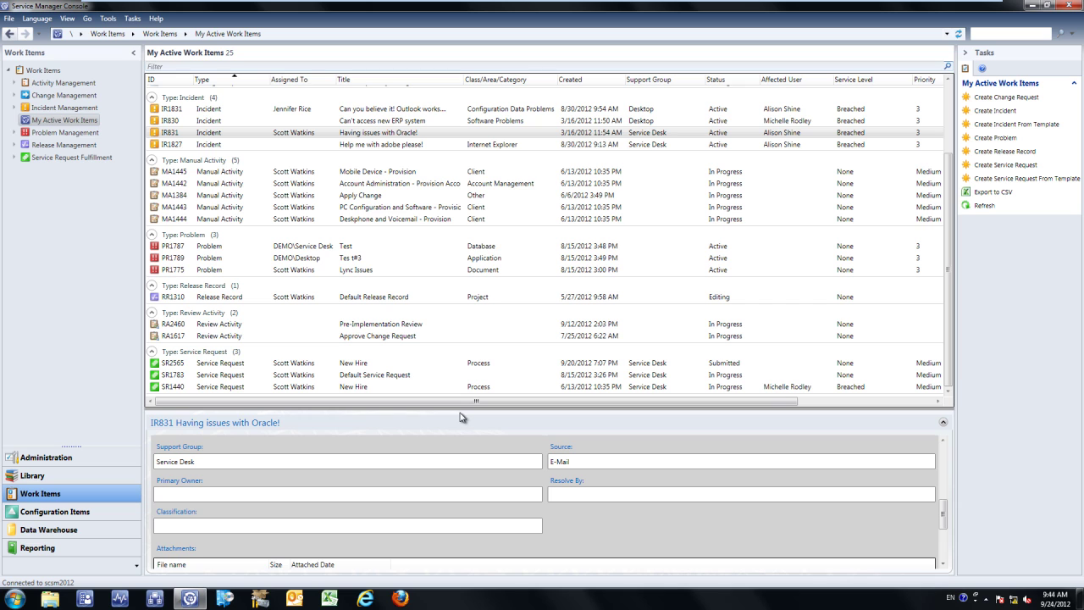
# Step: Select change request CR2459, enlarge its preview, and show its Activities list
pyautogui.click(952, 99)
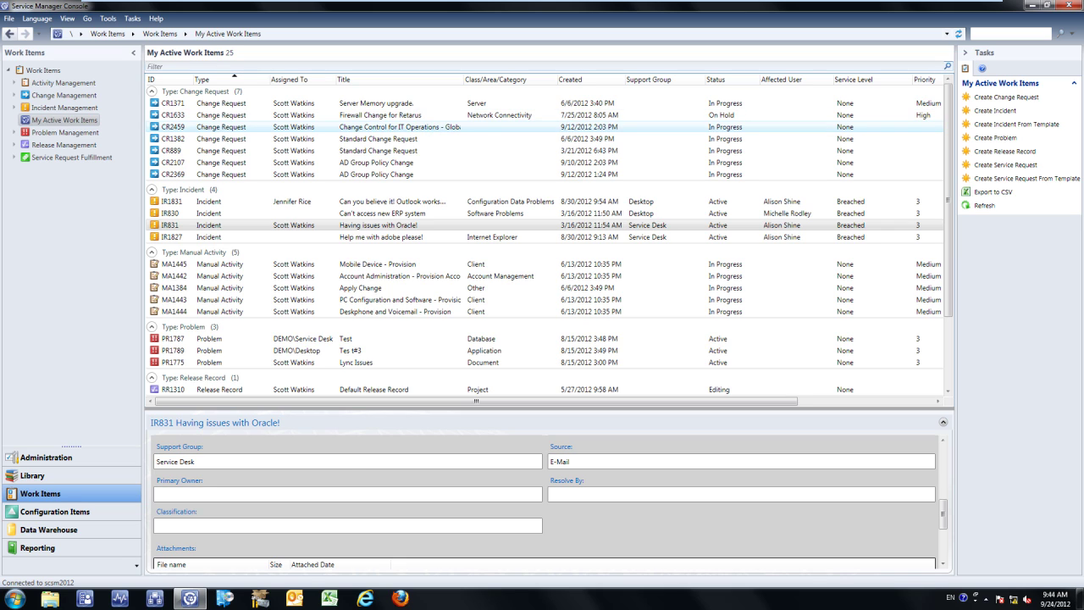
pyautogui.click(432, 126)
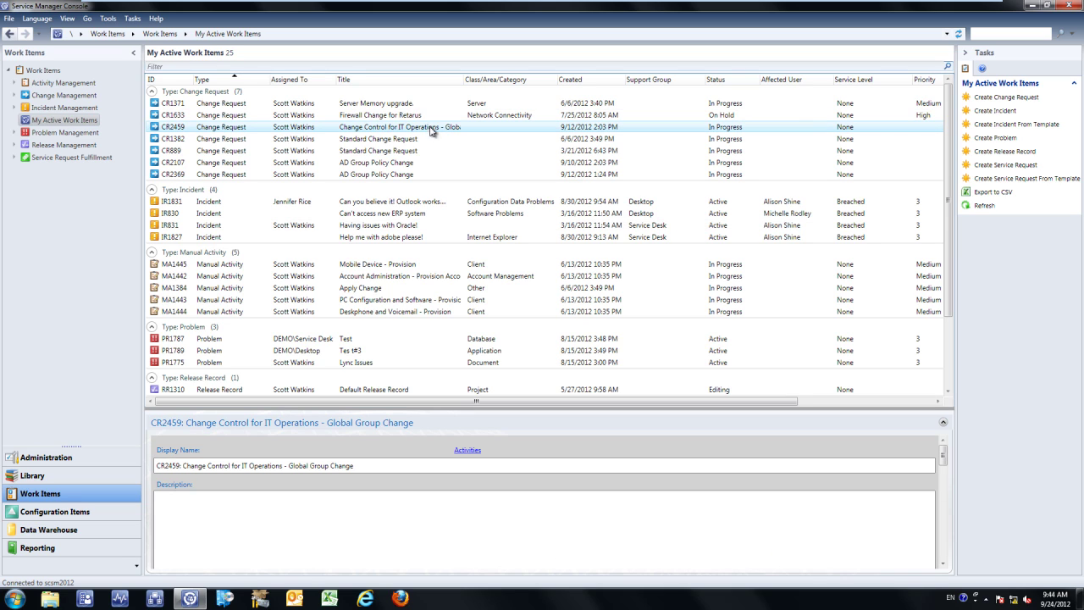
pyautogui.moveTo(416, 412); pyautogui.dragTo(446, 278)
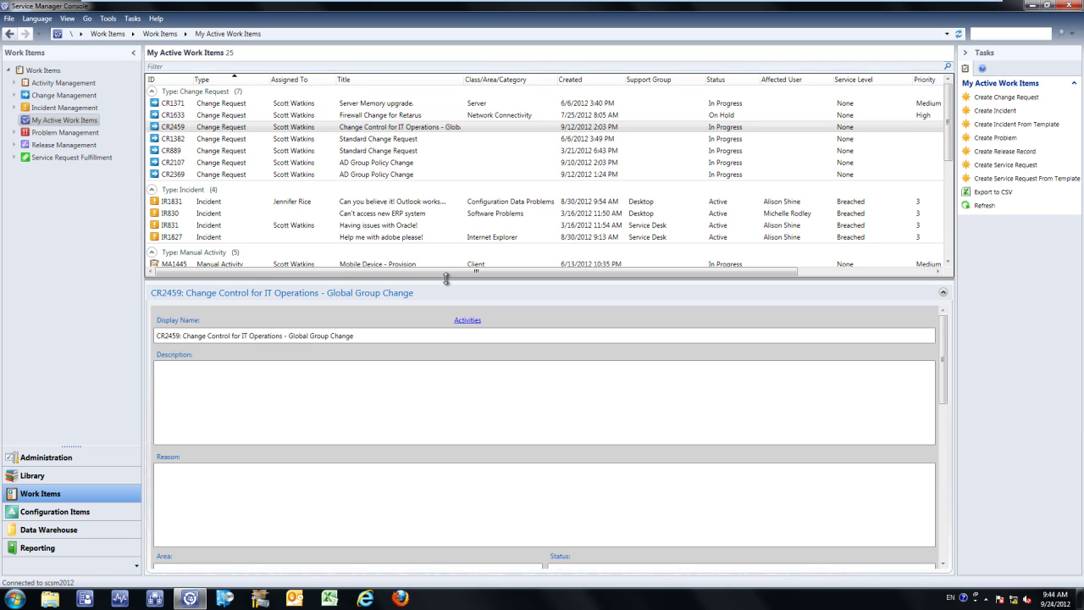
pyautogui.click(468, 319)
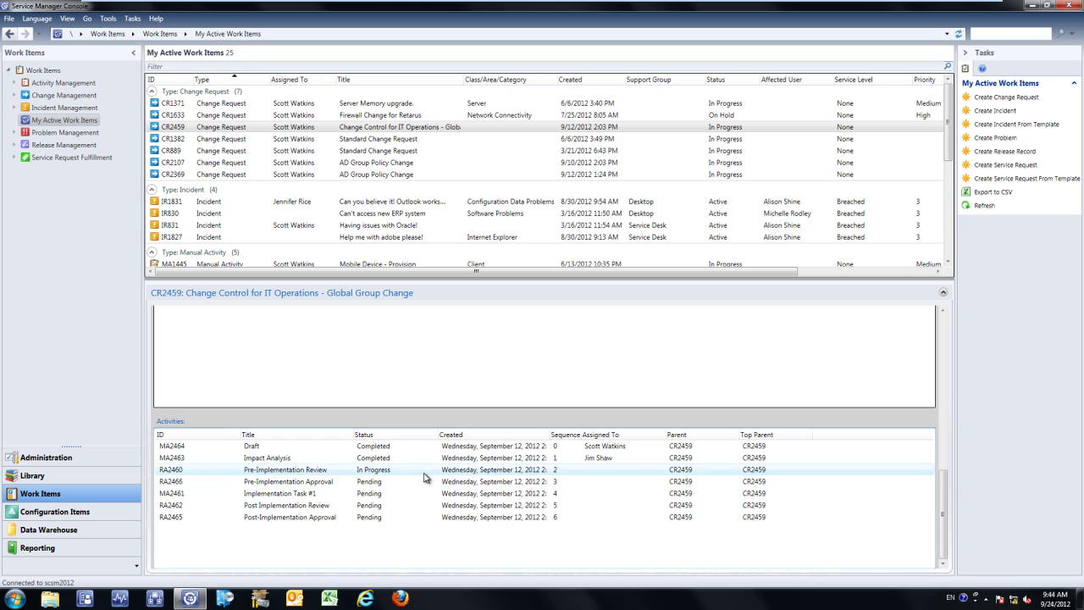
# Step: Approve RA2460 from CR2459's Activities list on behalf of the first reviewer
pyautogui.rightClick(424, 476)
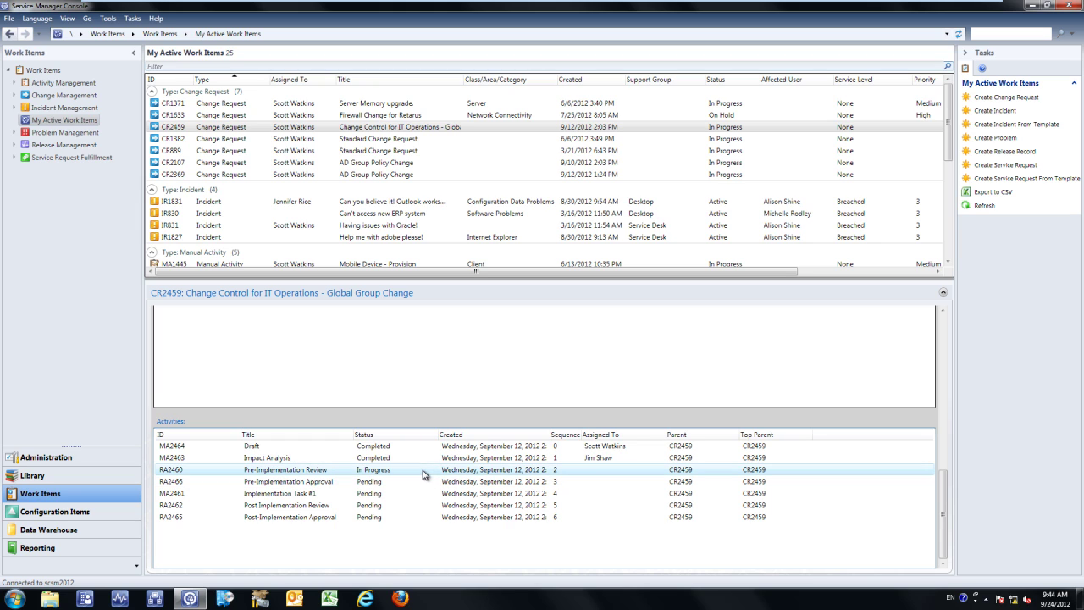
pyautogui.moveTo(460, 480)
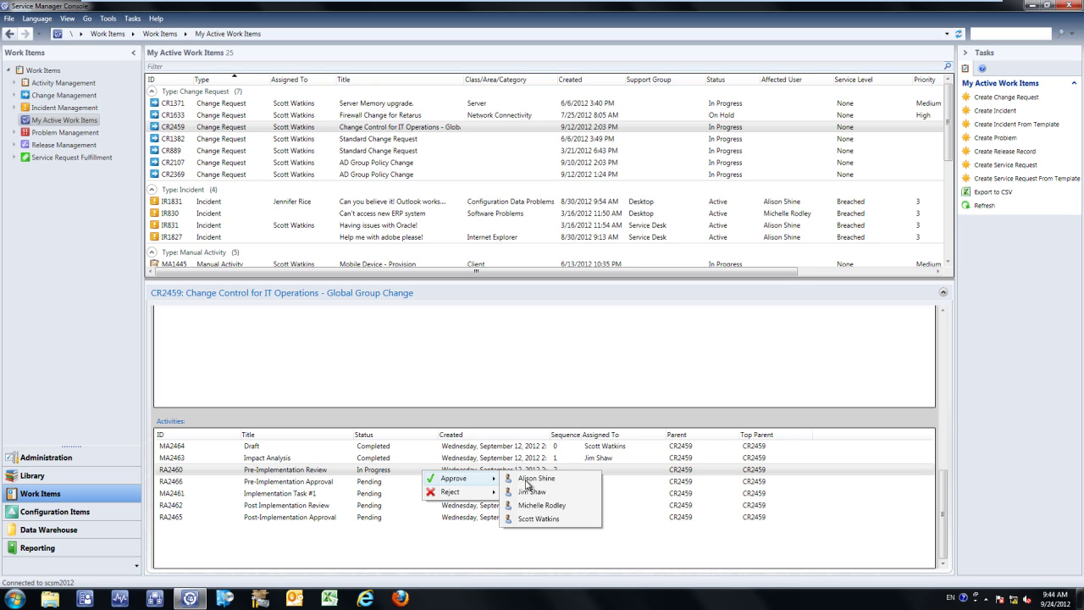
pyautogui.click(585, 480)
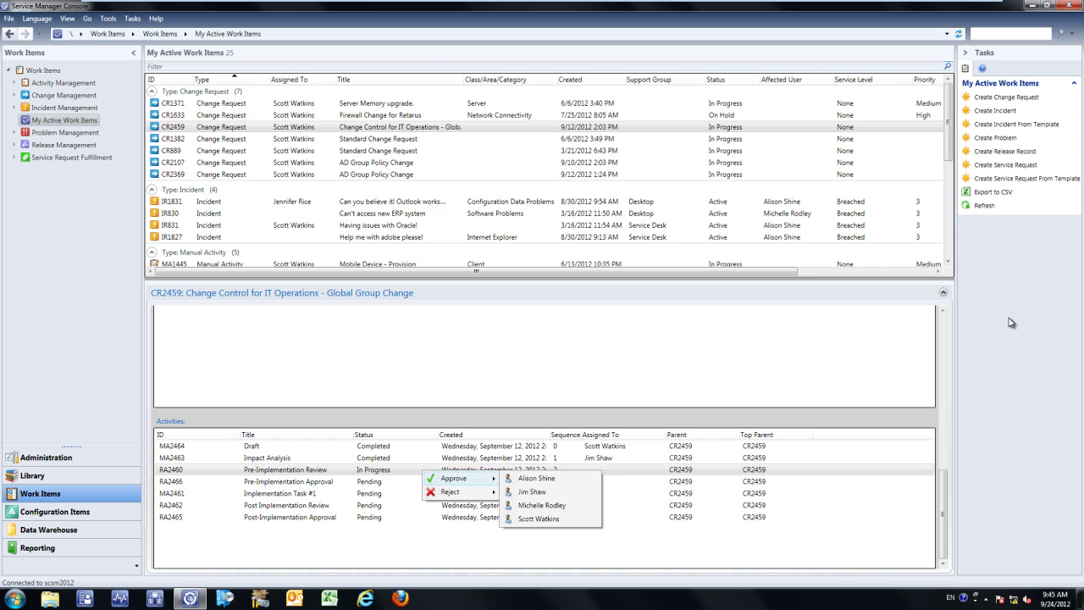